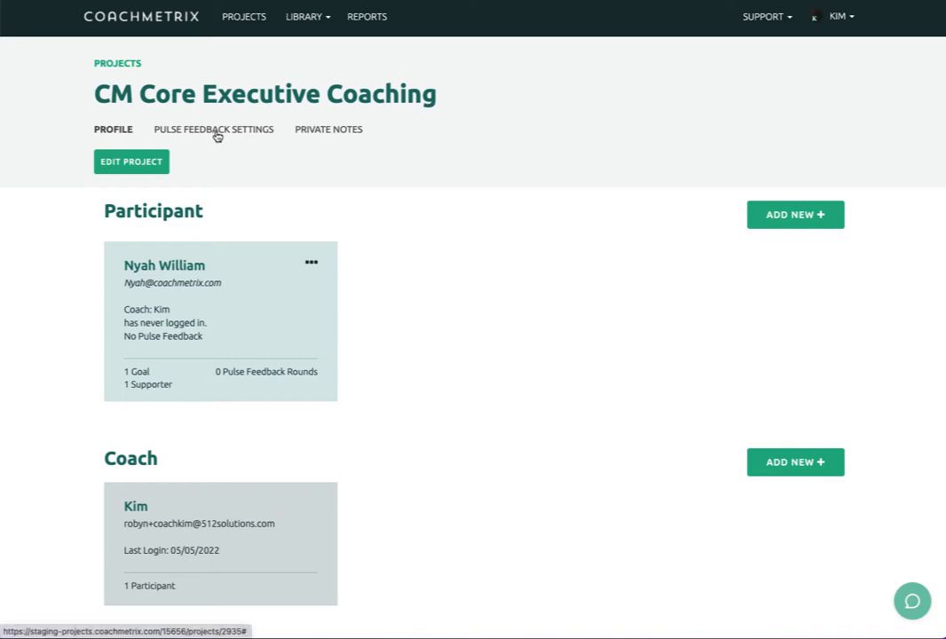
# - Set the project's number of Pulse Feedback rounds to 4
pyautogui.click(216, 133)
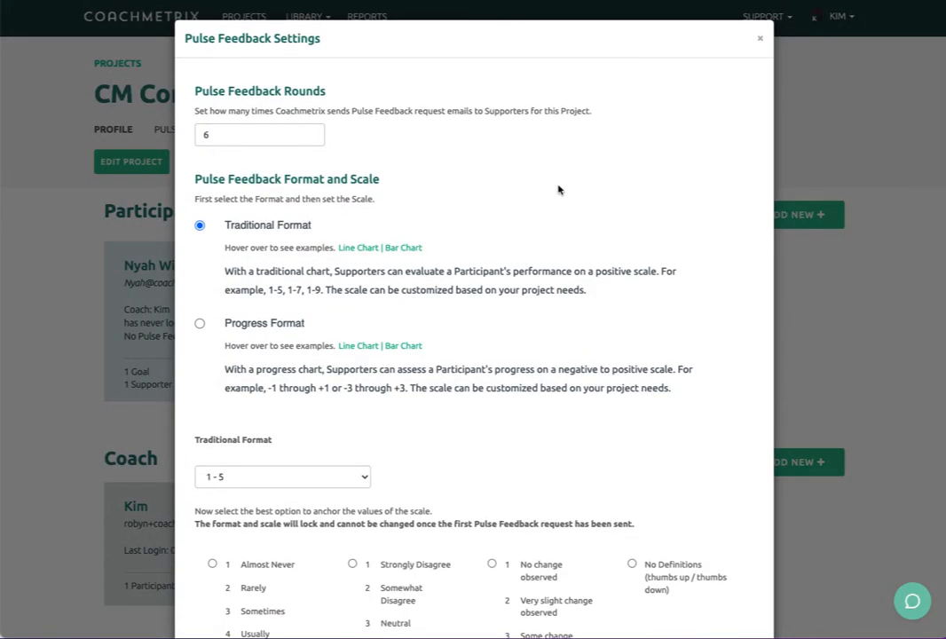
pyautogui.scroll(-1, 558, 189)
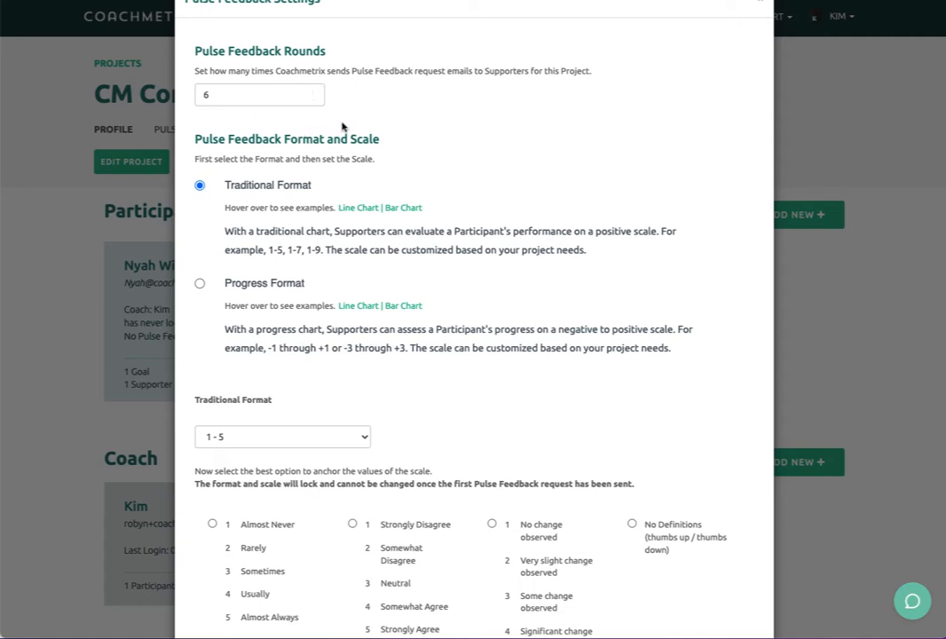
pyautogui.click(312, 99)
pyautogui.click(312, 99)
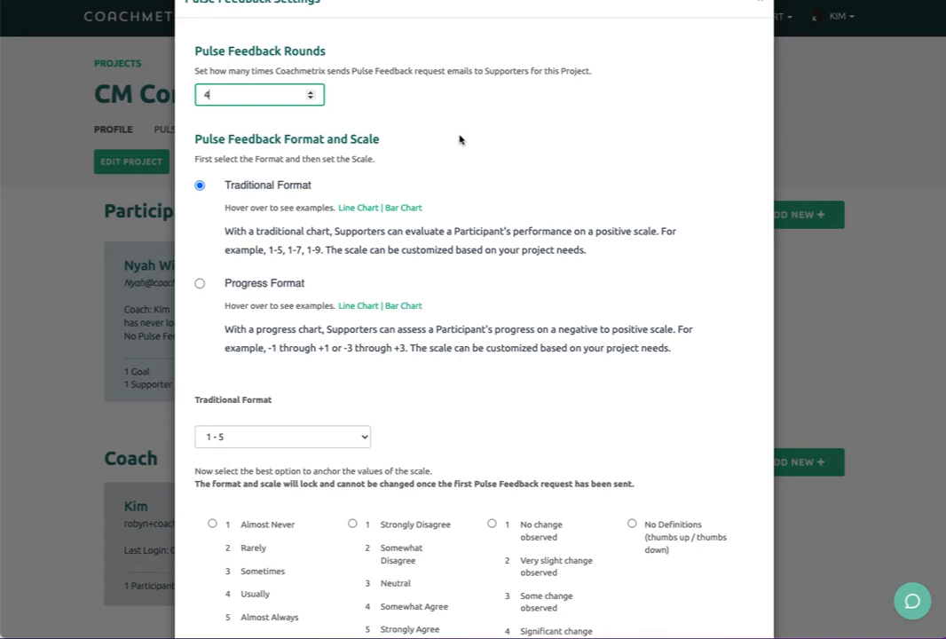
pyautogui.scroll(1, 460, 139)
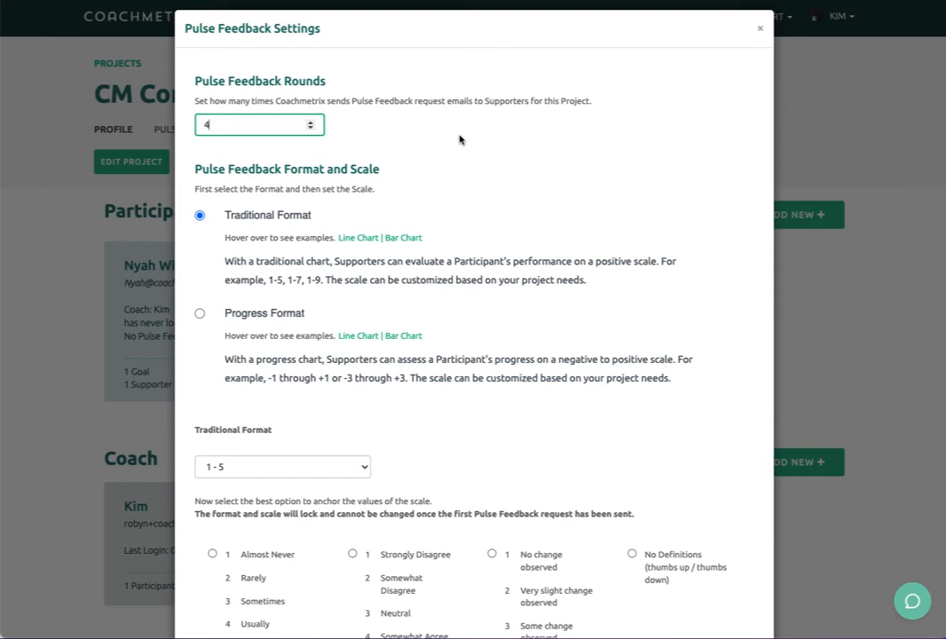
pyautogui.scroll(-1, 459, 139)
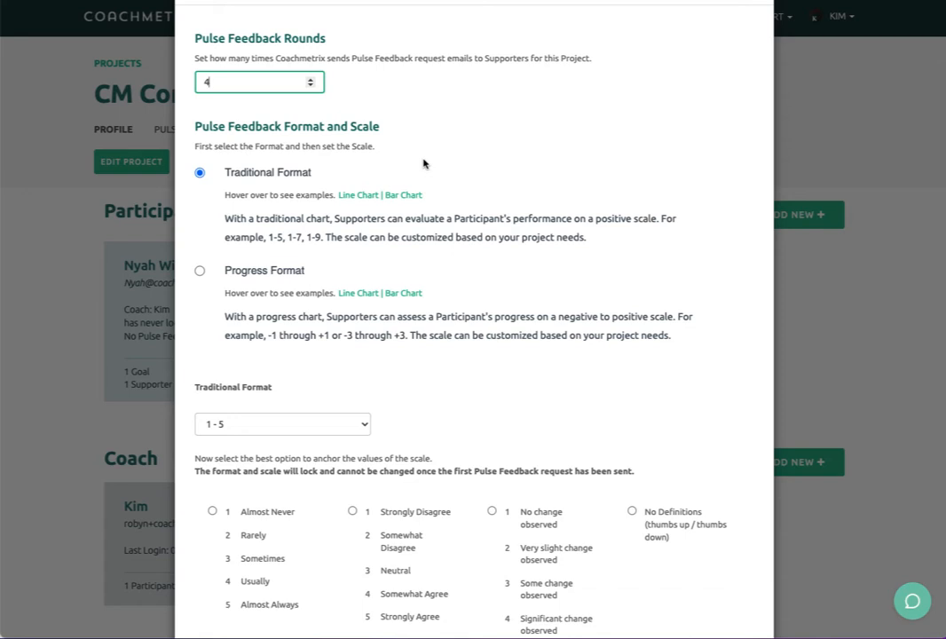
pyautogui.scroll(-1, 423, 163)
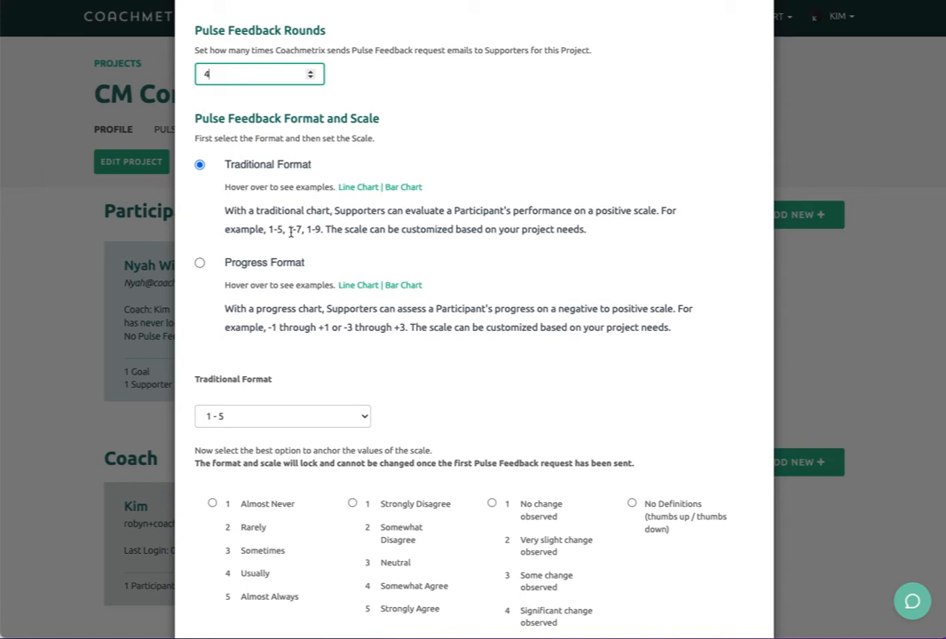
# - View the example line chart and bar chart for the Traditional Format
pyautogui.click(362, 191)
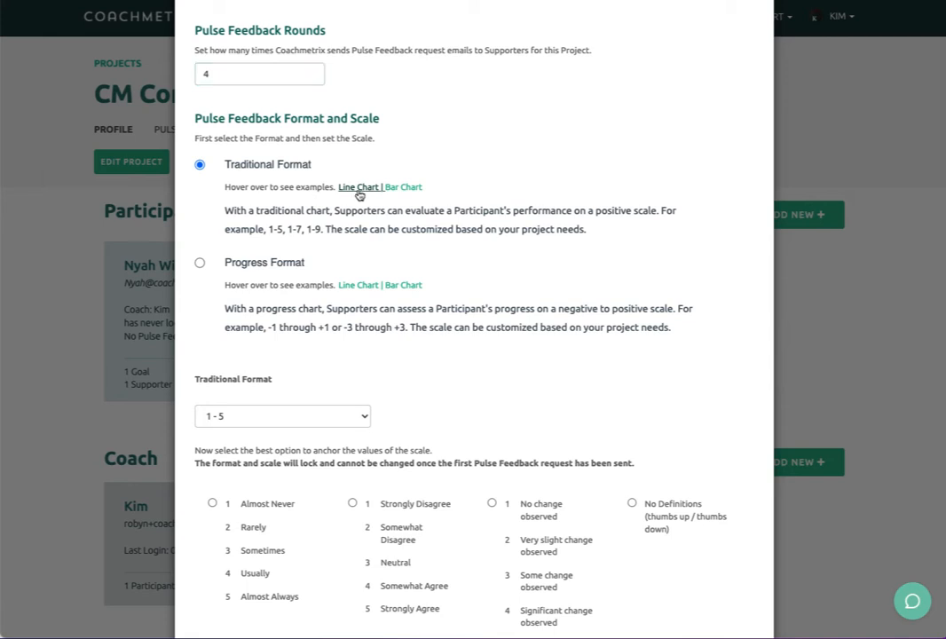
pyautogui.moveTo(400, 193)
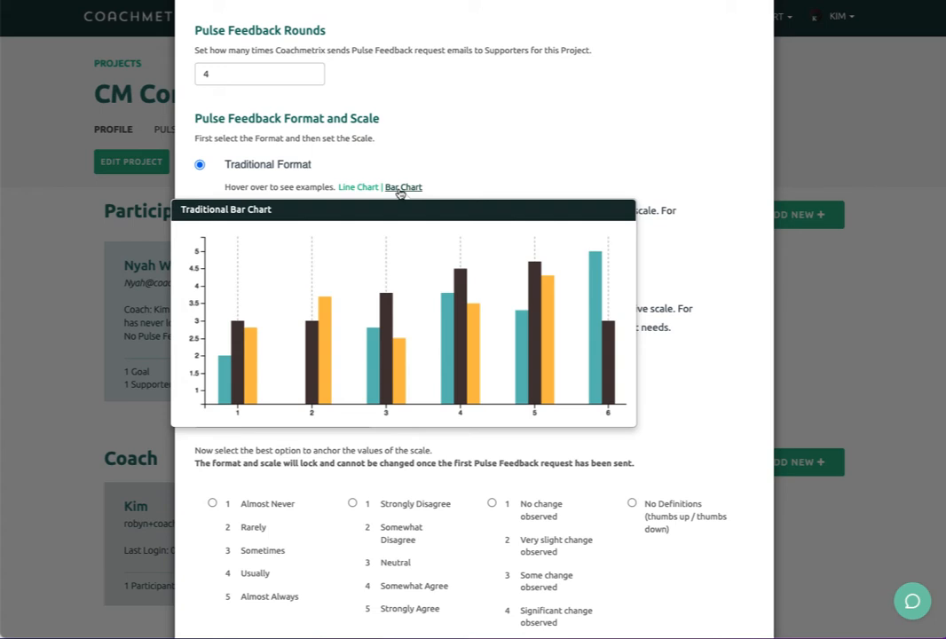
pyautogui.moveTo(367, 192)
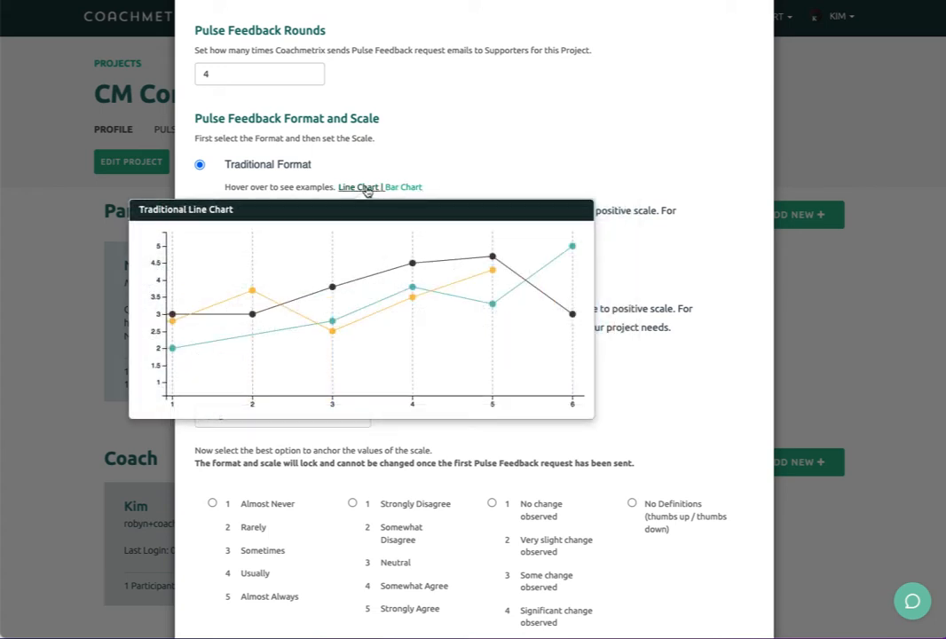
pyautogui.scroll(-1, 397, 163)
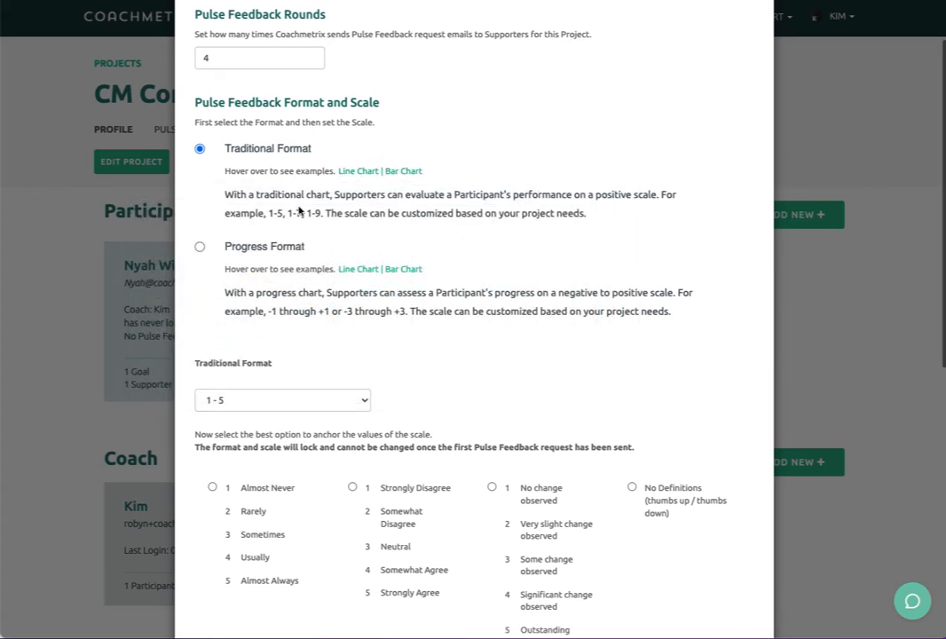
# - Choose the Progress Format with the -3 / +3 scale, anchored by the Less Effective, No Change and More Effective definitions
pyautogui.click(200, 248)
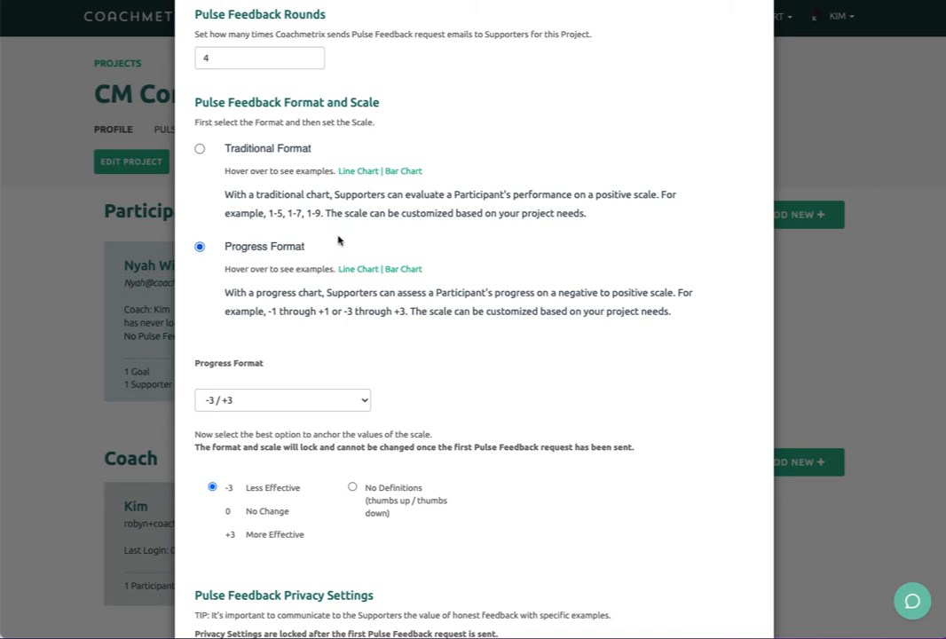
pyautogui.click(275, 400)
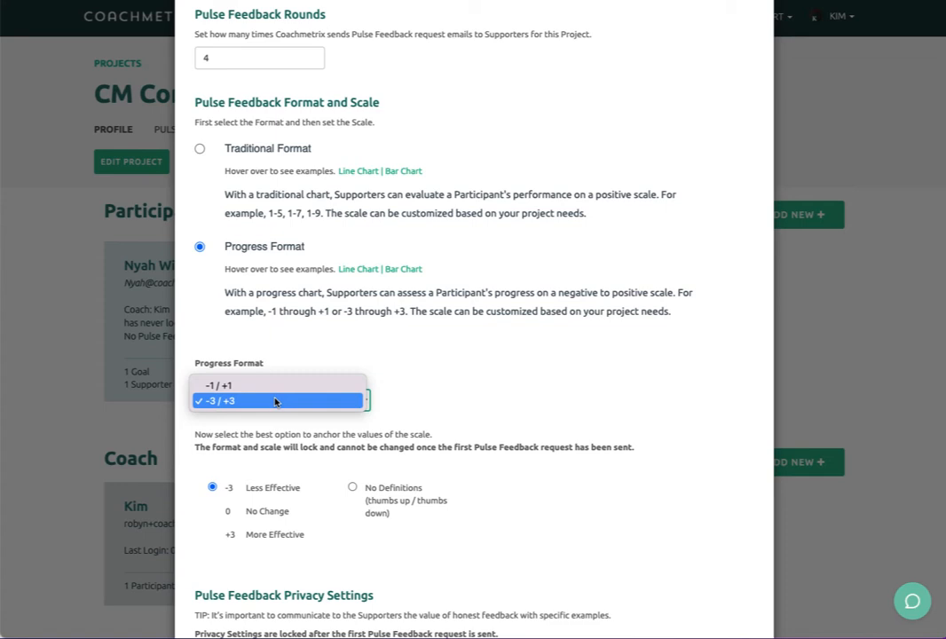
pyautogui.click(275, 388)
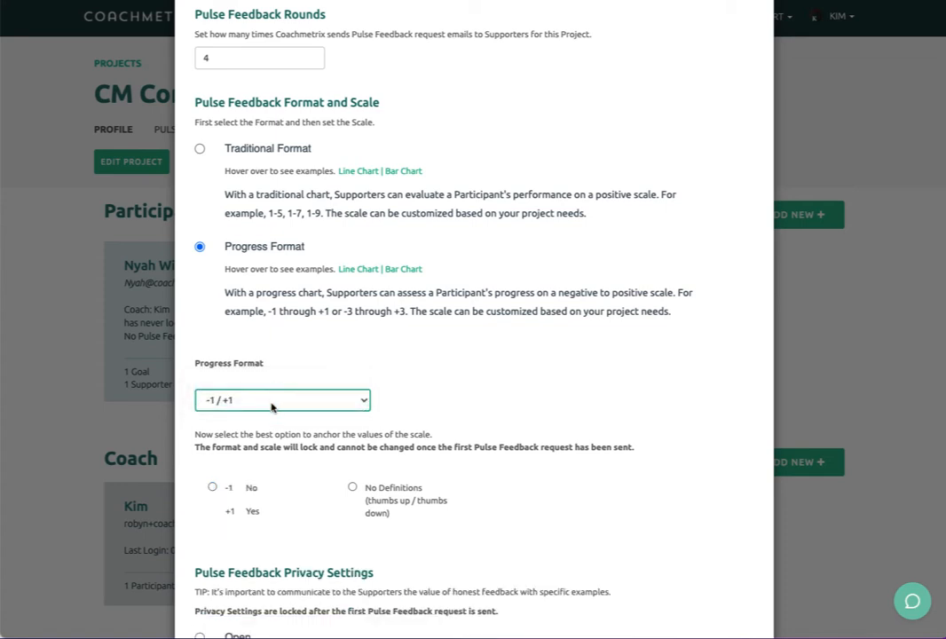
pyautogui.click(272, 407)
pyautogui.click(267, 425)
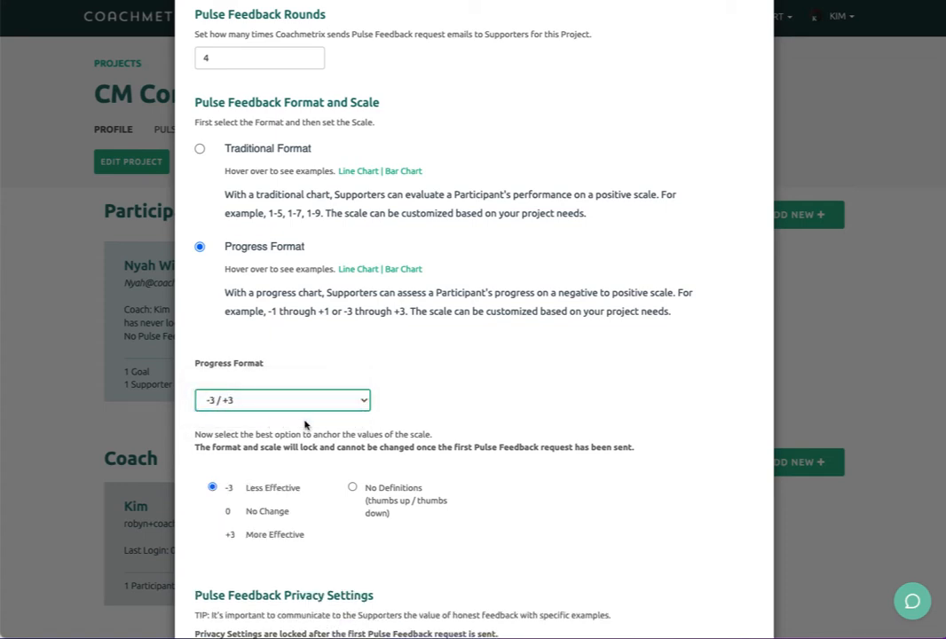
pyautogui.scroll(-3, 306, 421)
pyautogui.scroll(-1, 304, 425)
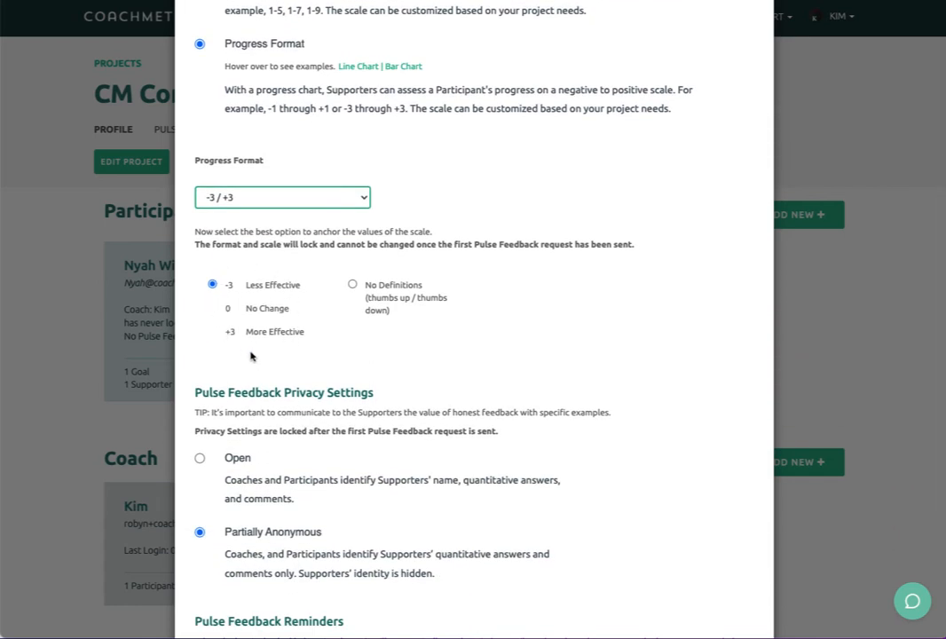
pyautogui.click(352, 284)
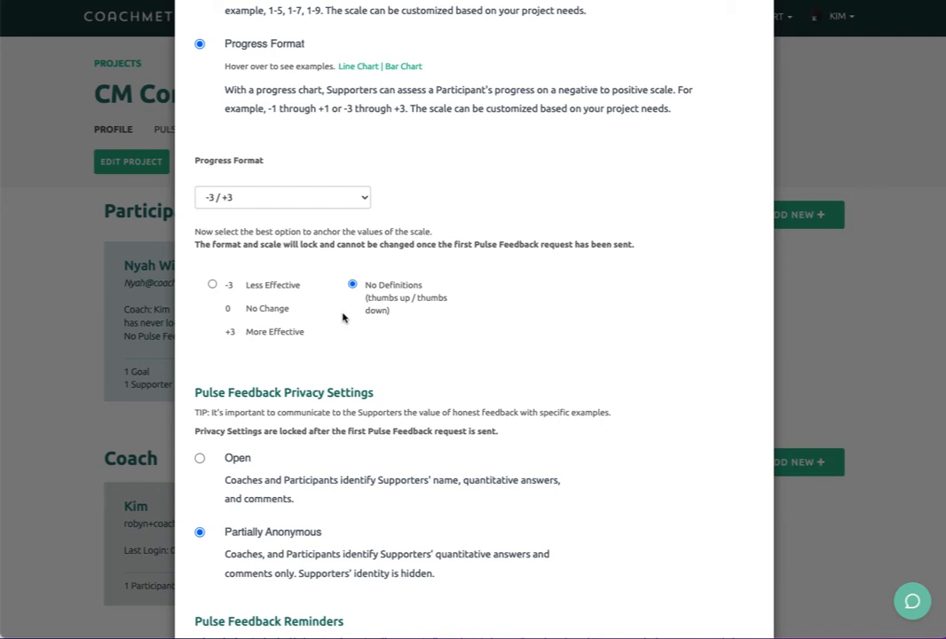
pyautogui.click(212, 284)
# - Keep Partially Anonymous privacy and reminder emails enabled, and save the project's Pulse Feedback settings
pyautogui.scroll(-2, 261, 312)
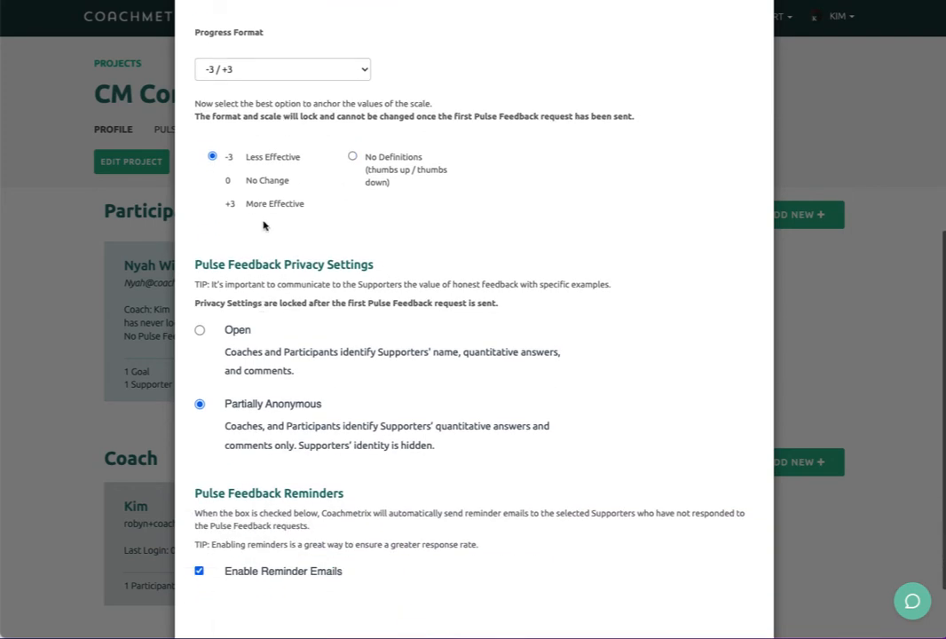
pyautogui.scroll(-1, 438, 418)
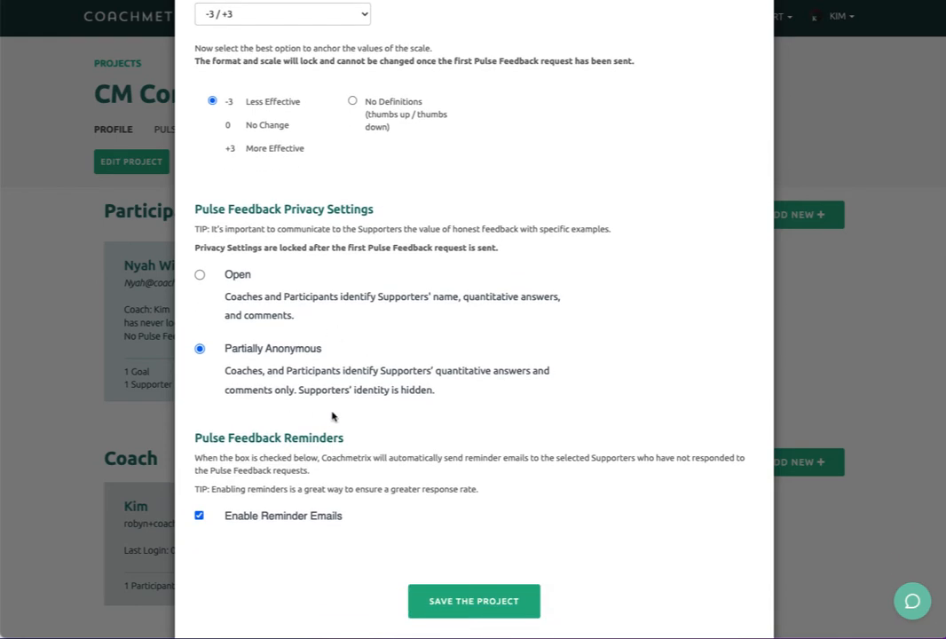
pyautogui.scroll(-1, 344, 407)
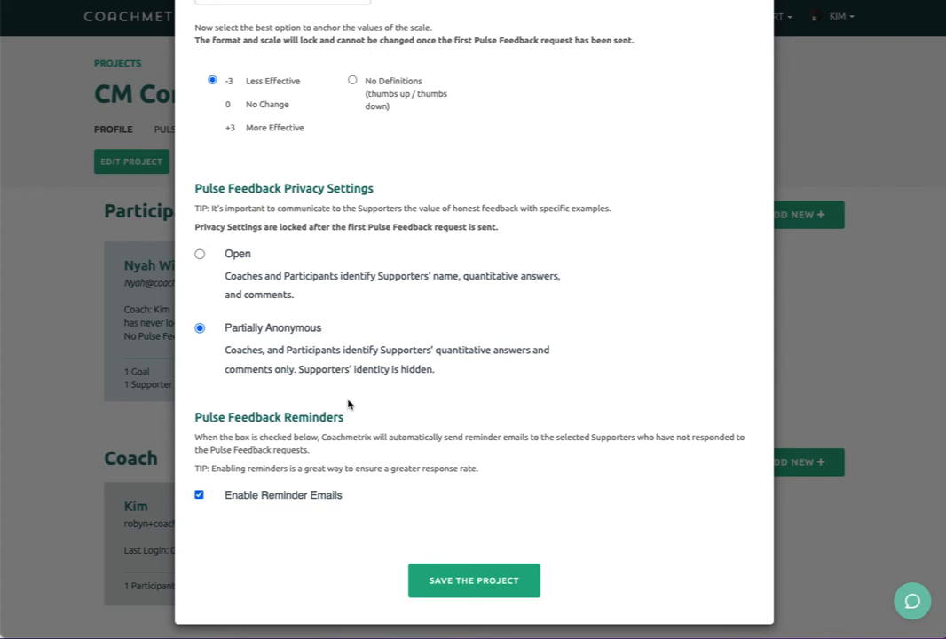
pyautogui.scroll(-1, 346, 402)
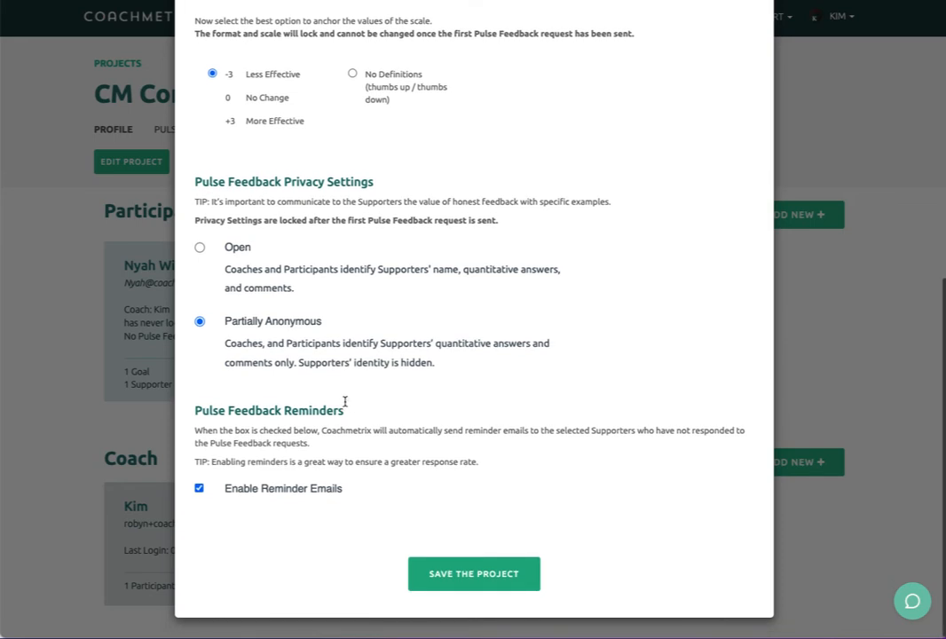
pyautogui.click(198, 489)
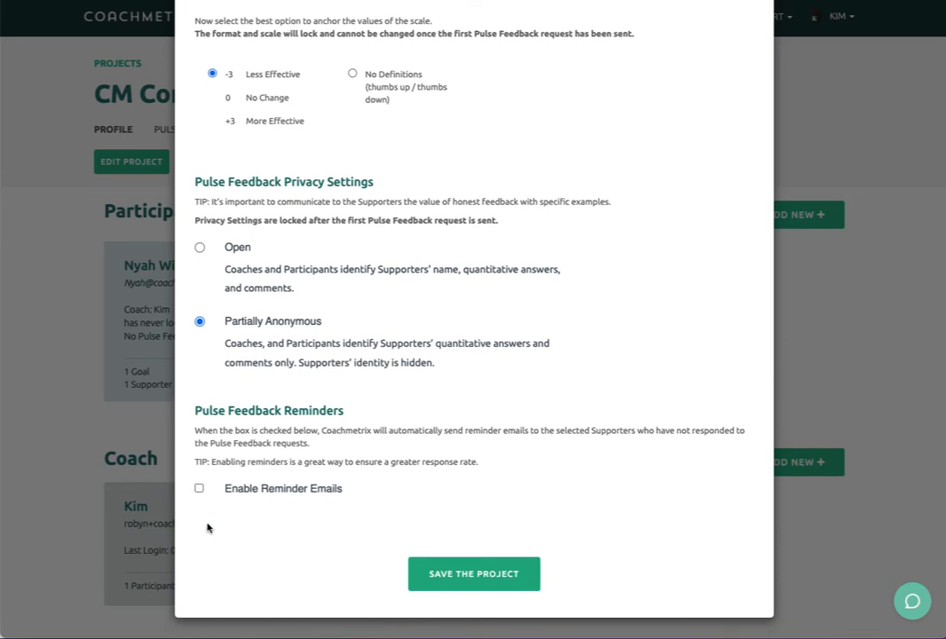
pyautogui.click(198, 489)
pyautogui.click(484, 582)
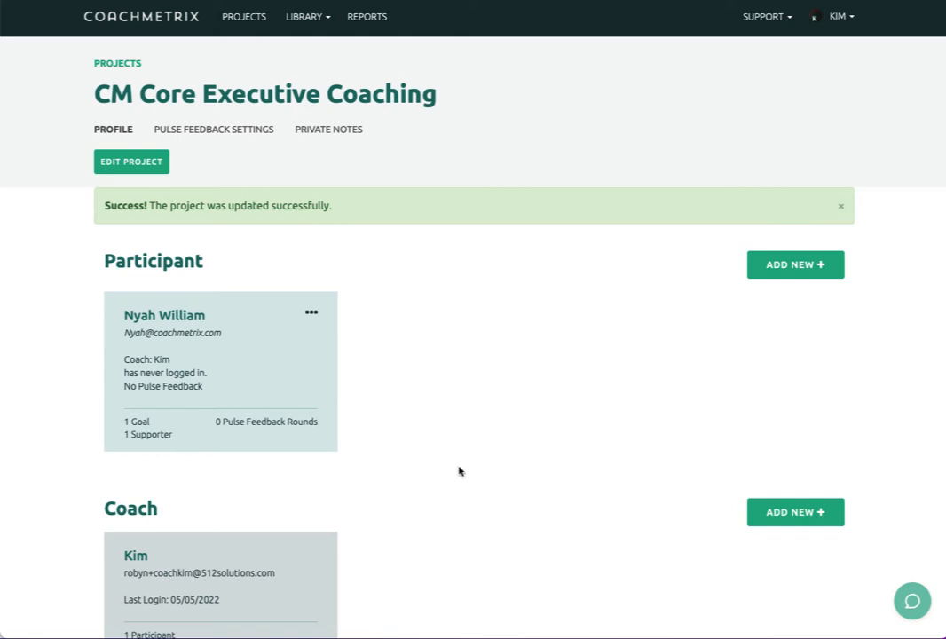
# - Open the automatic Pulse Feedback settings from the project participant's feedback page
pyautogui.click(212, 332)
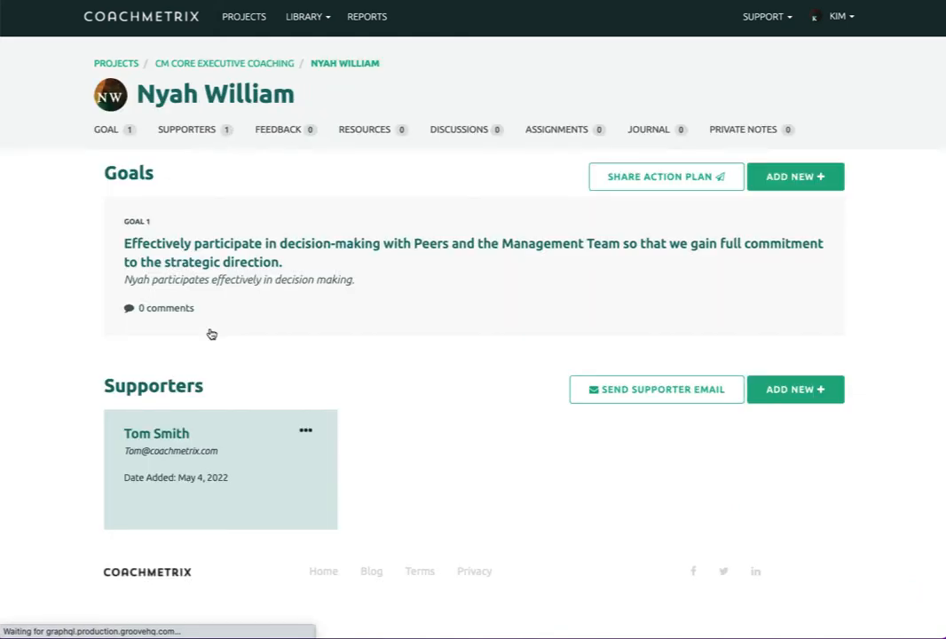
pyautogui.click(281, 134)
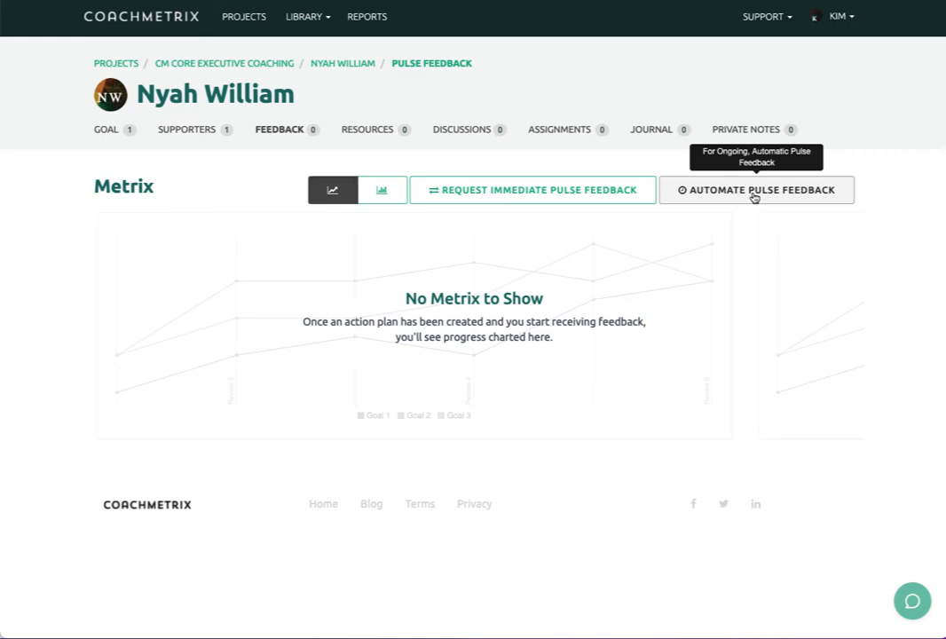
pyautogui.click(759, 191)
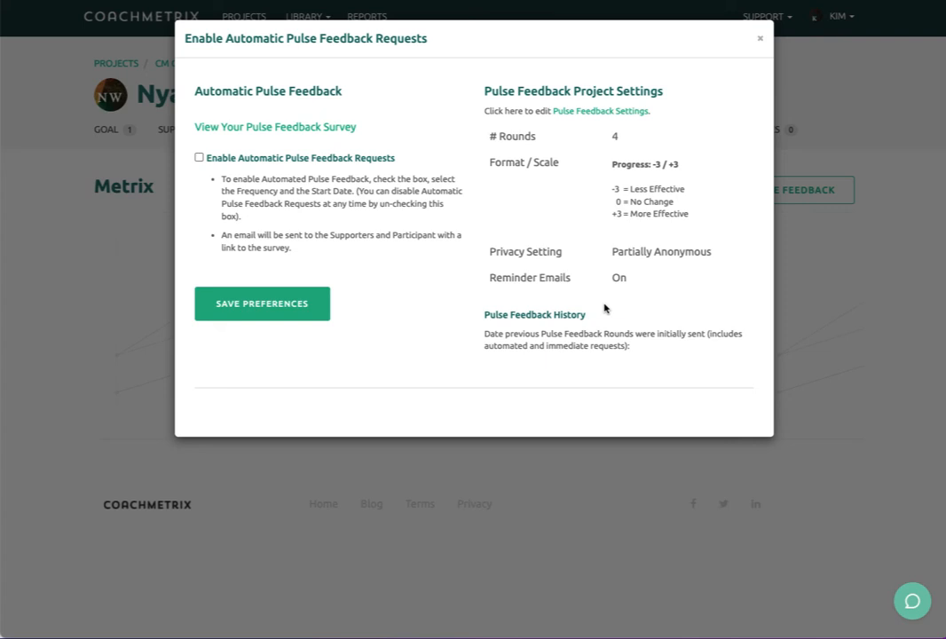
# - Enable automatic Pulse Feedback requests every 30 days with the first on 05/13/2022, and save the preferences
pyautogui.click(199, 159)
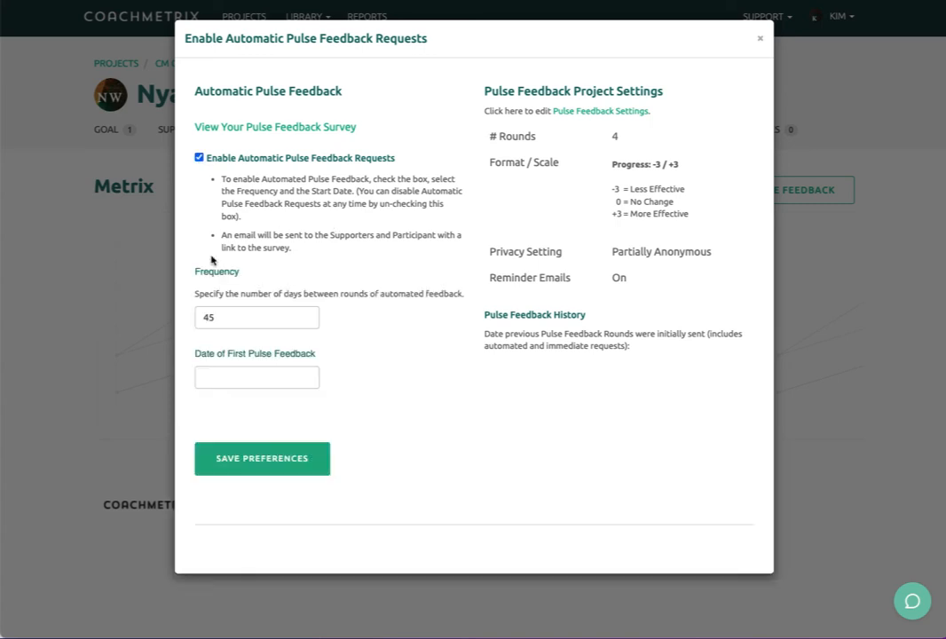
pyautogui.click(235, 319)
pyautogui.press('BackSpace')
pyautogui.press('BackSpace')
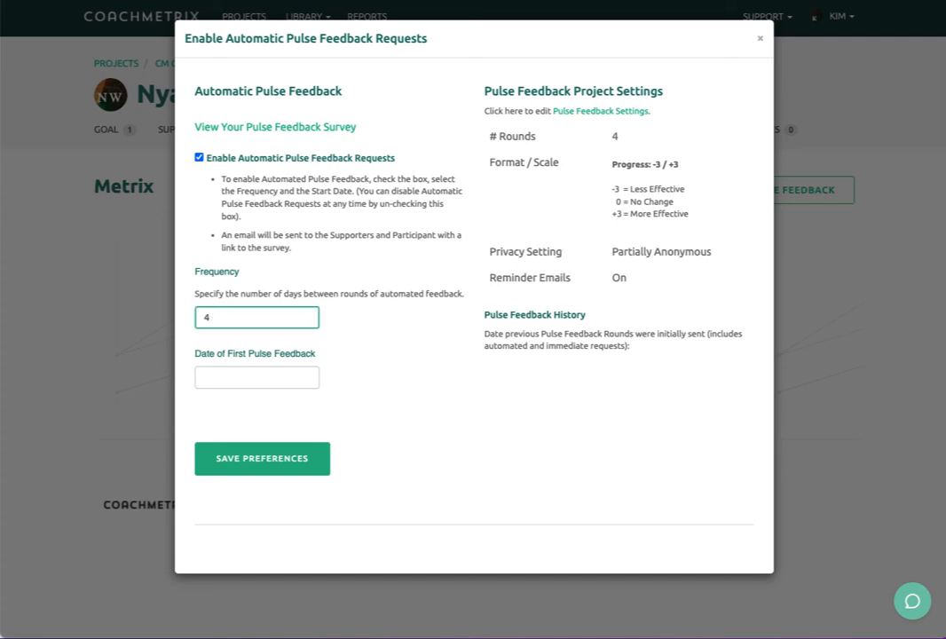
pyautogui.write('30')
pyautogui.click(282, 377)
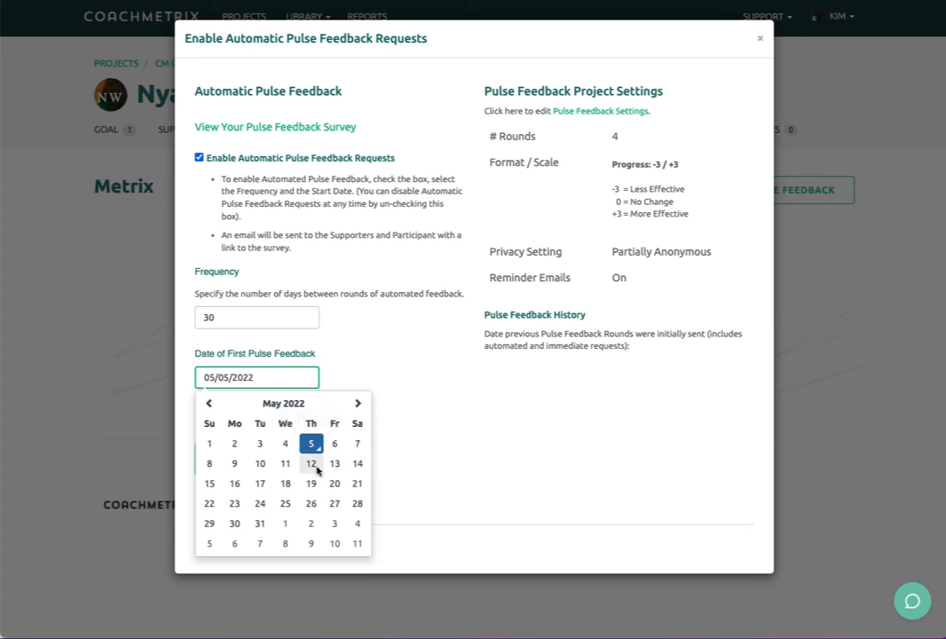
pyautogui.click(386, 451)
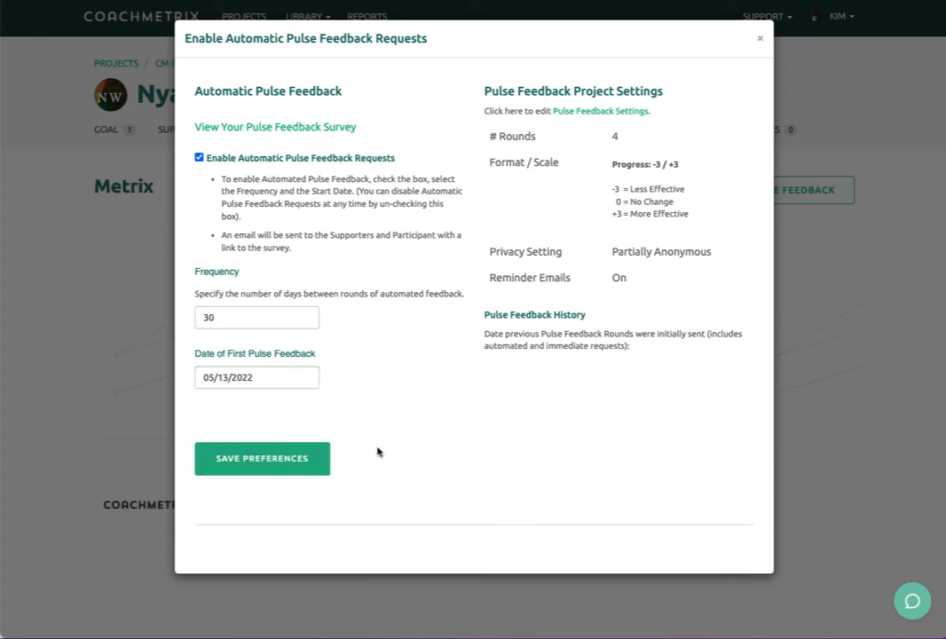
pyautogui.click(283, 466)
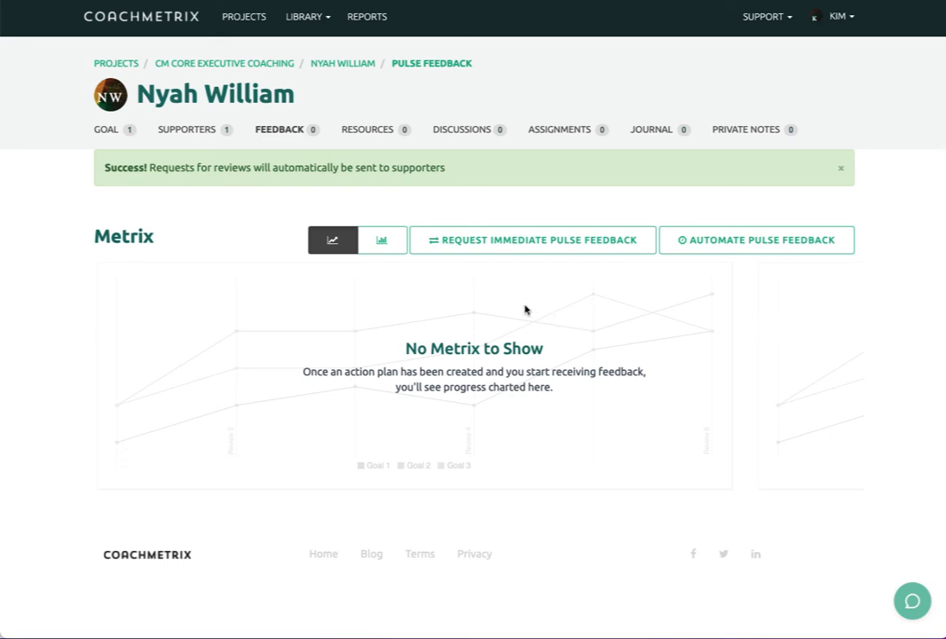
# - Request immediate Pulse Feedback for round 1 from both the participant's self review and the listed supporter
pyautogui.click(536, 240)
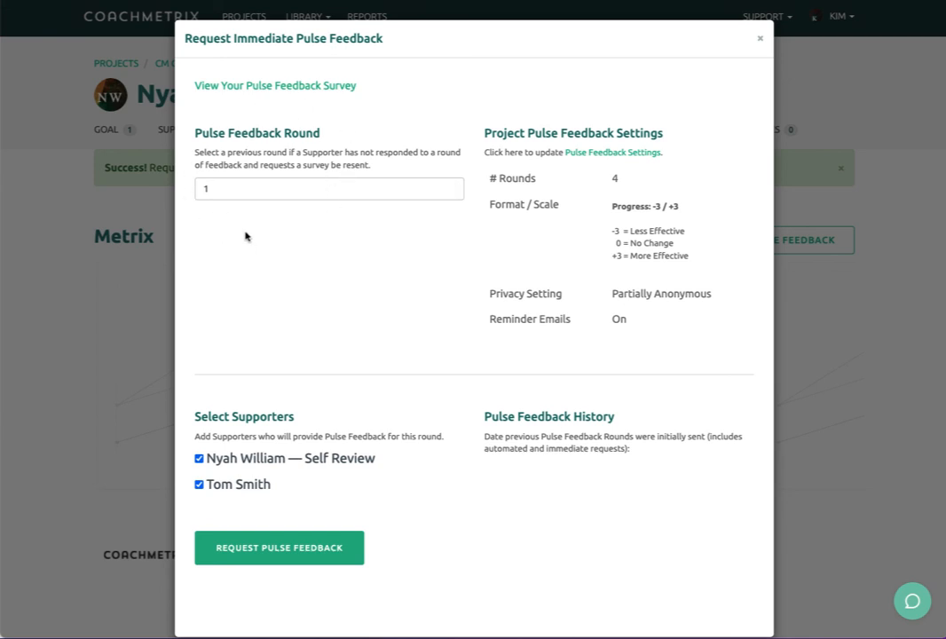
pyautogui.click(450, 192)
pyautogui.click(383, 242)
pyautogui.click(200, 485)
pyautogui.click(199, 484)
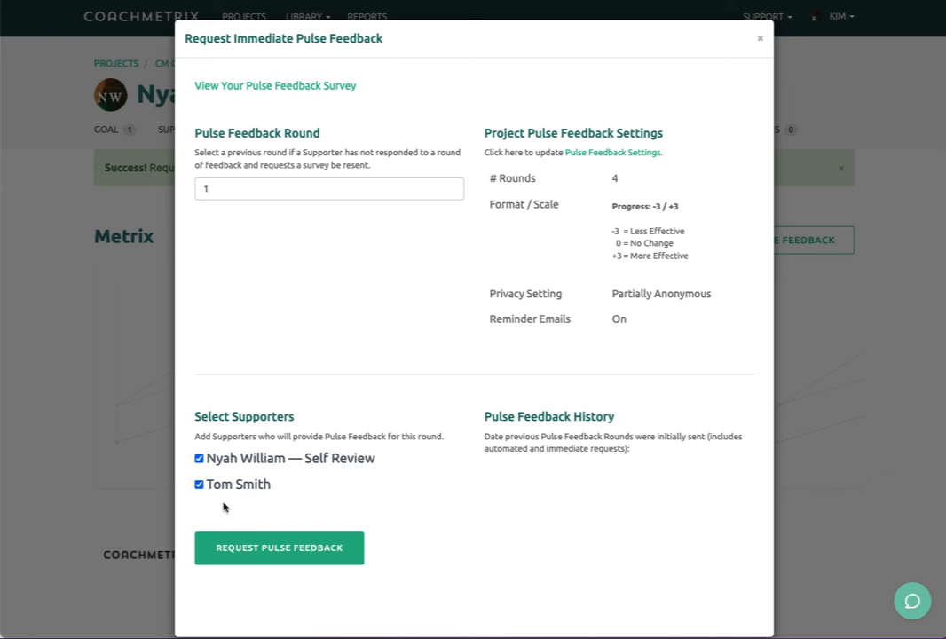
pyautogui.click(285, 557)
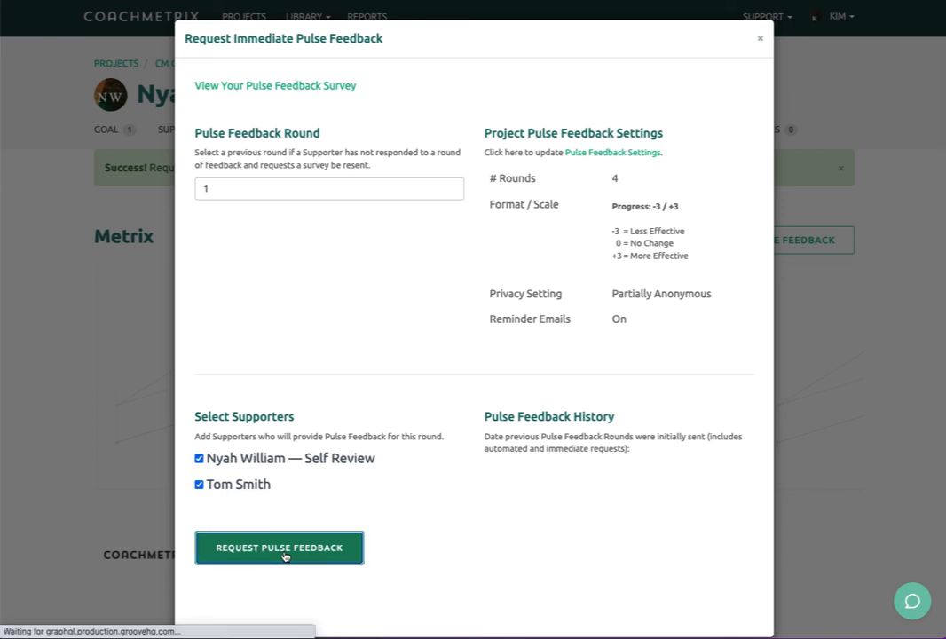